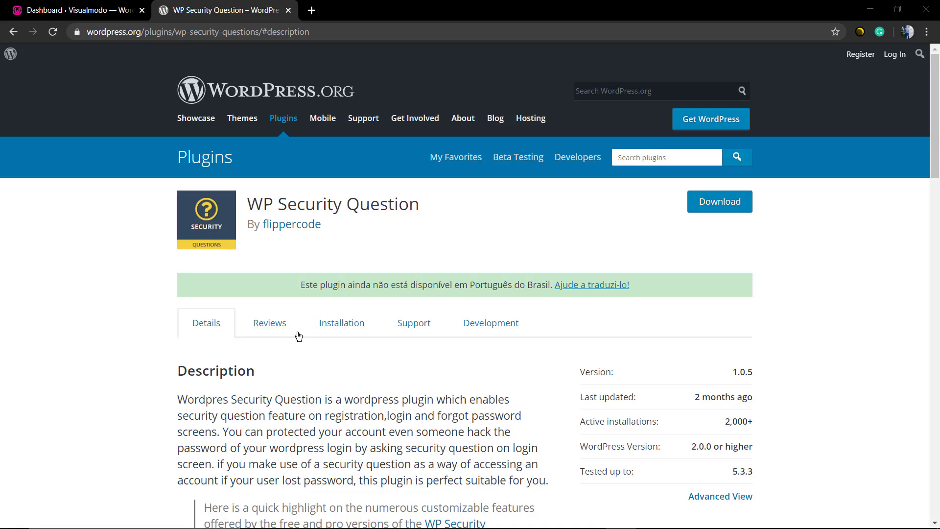
Go to the WordPress dashboard's Plugins > Add New page
scroll(294, 323, down, 10)
scroll(264, 296, down, 9)
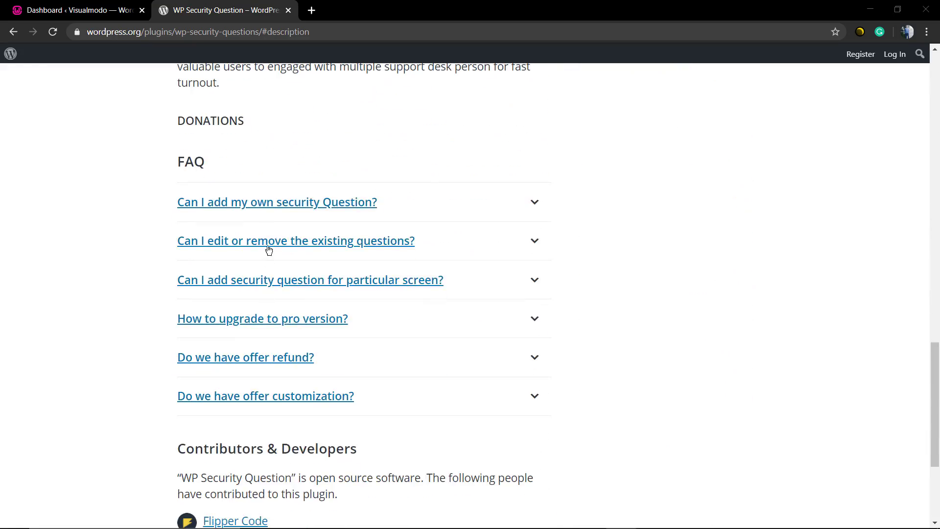
scroll(265, 247, up, 20)
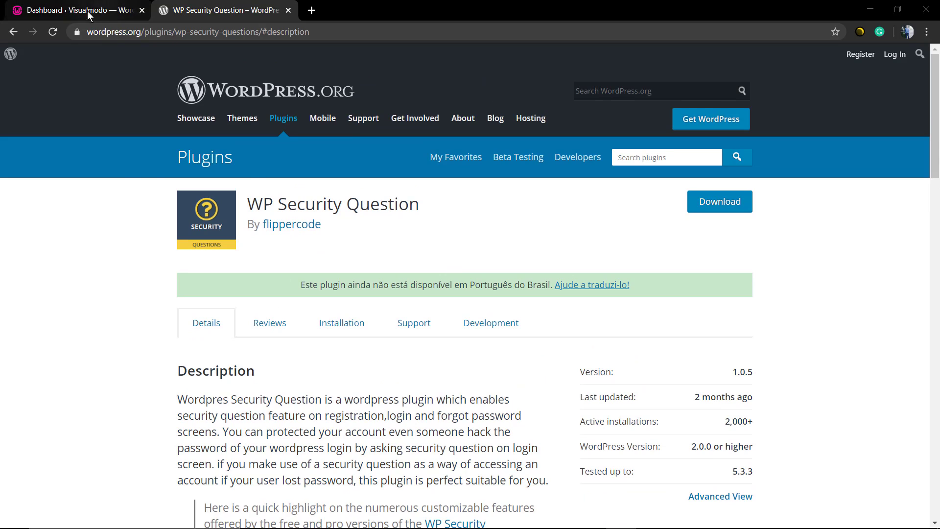
click(84, 13)
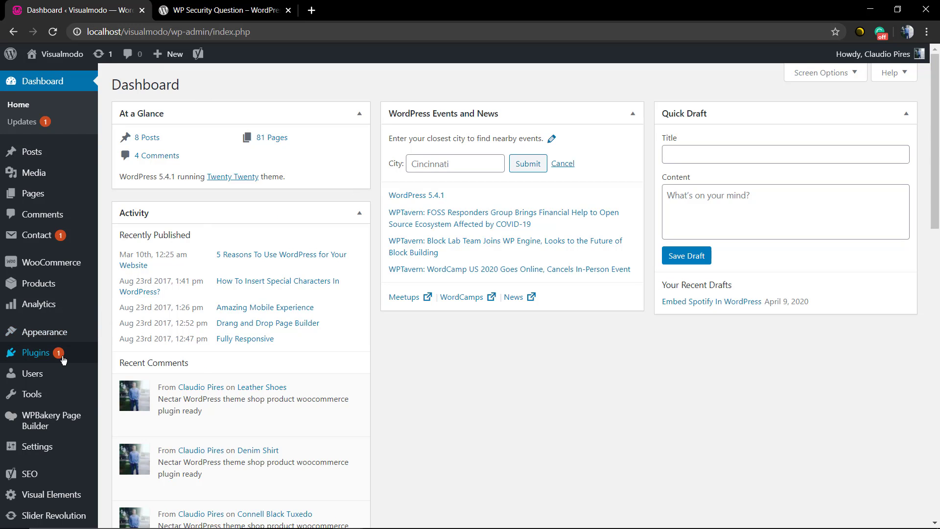
mouse_move(63, 359)
click(115, 372)
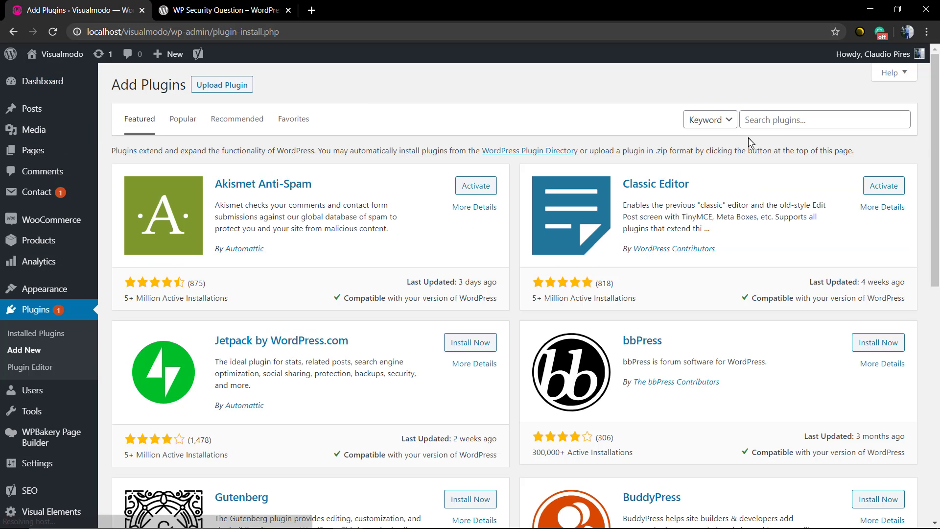
Search the plugin directory for 'WordPress security question'
click(766, 115)
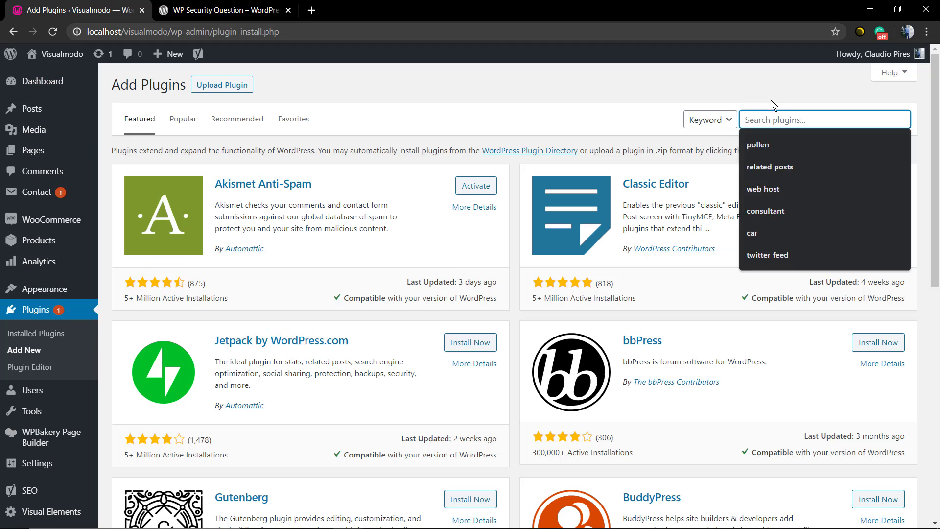
click(771, 101)
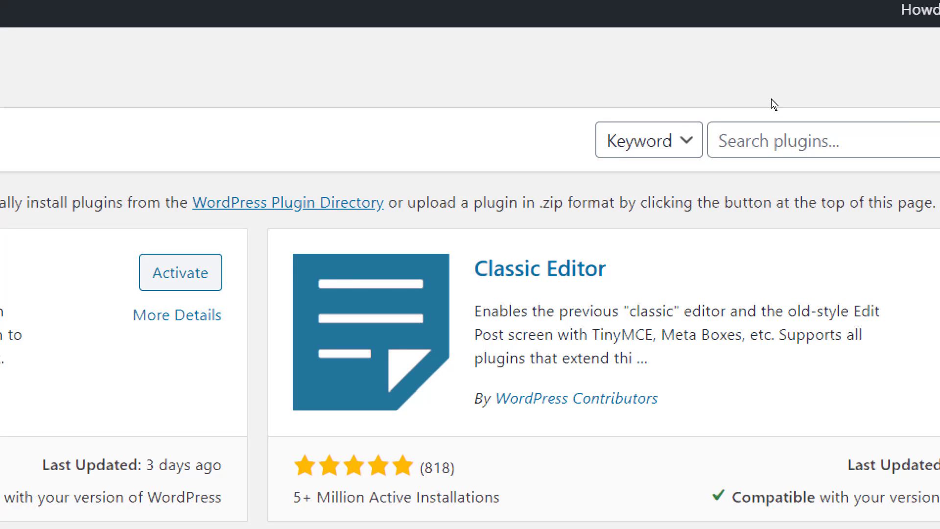
click(766, 123)
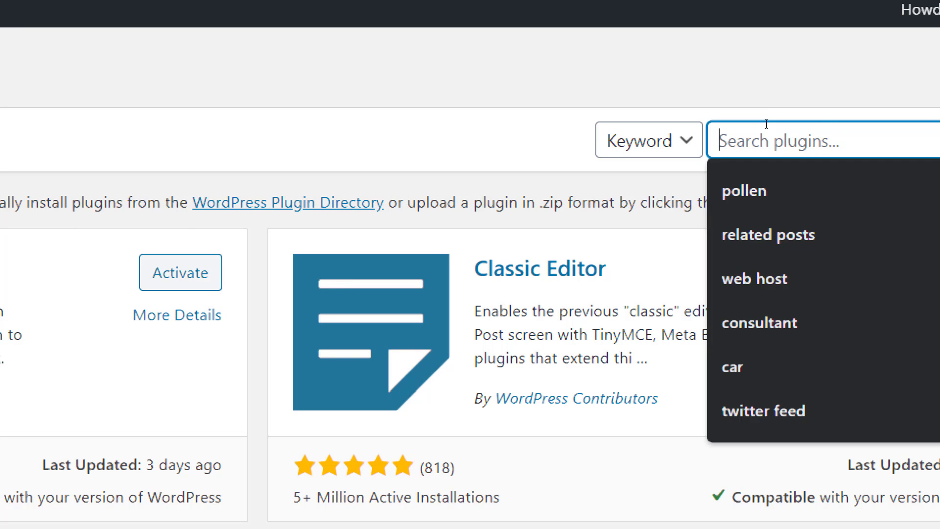
text(WordPress )
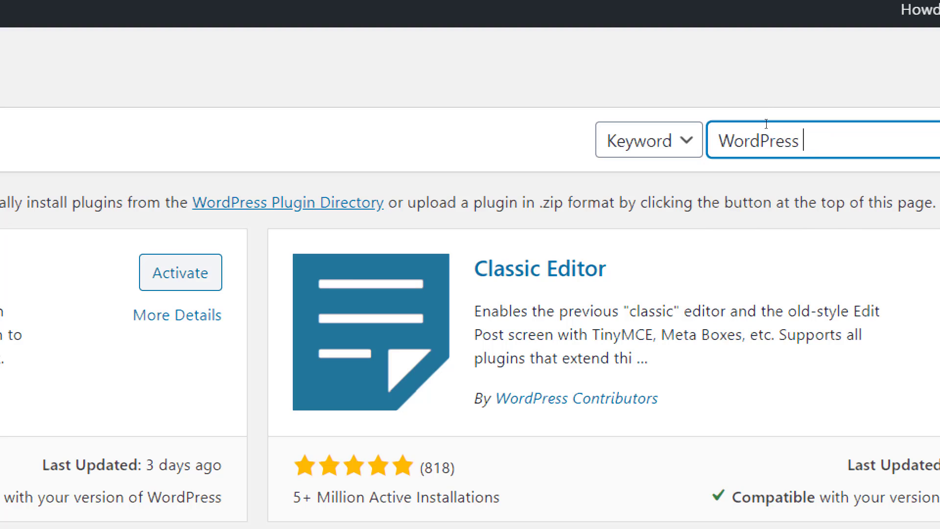
text(security )
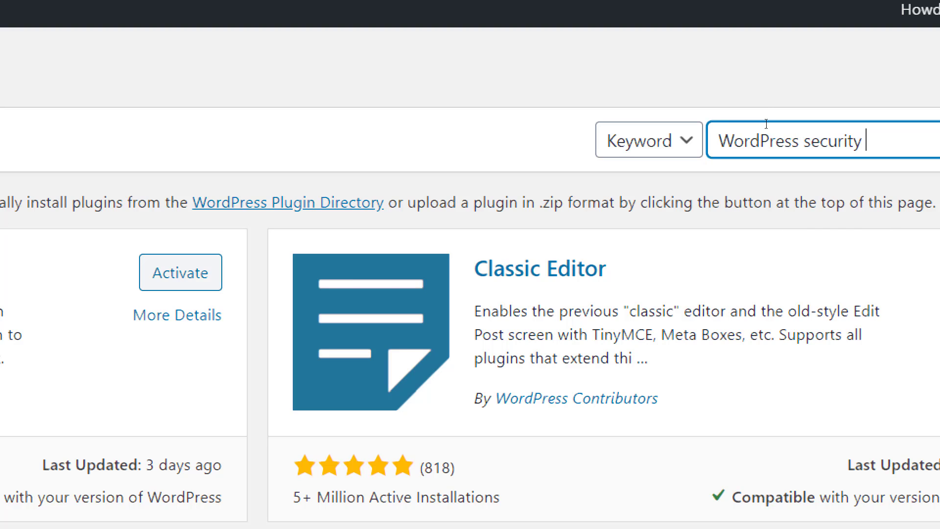
text(question)
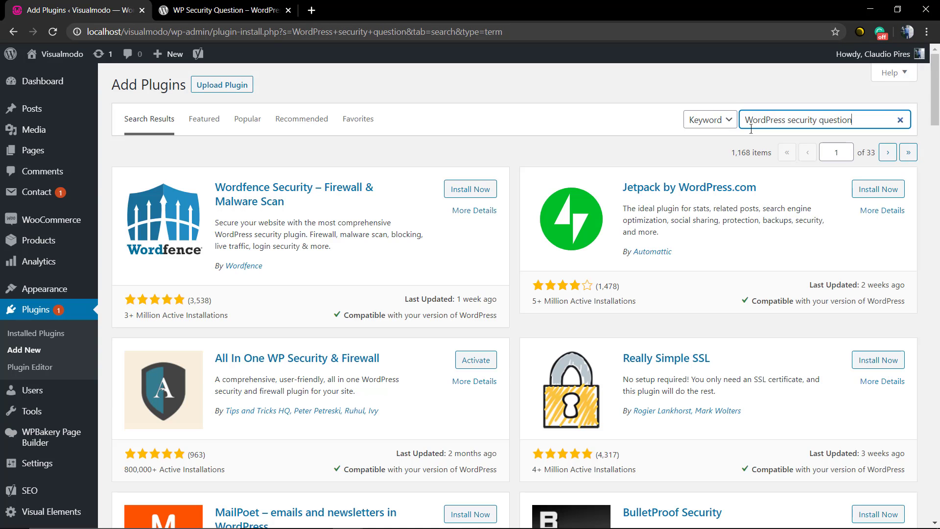
Scroll the results to the WP Security Question card and note its active installations
scroll(571, 234, down, 1)
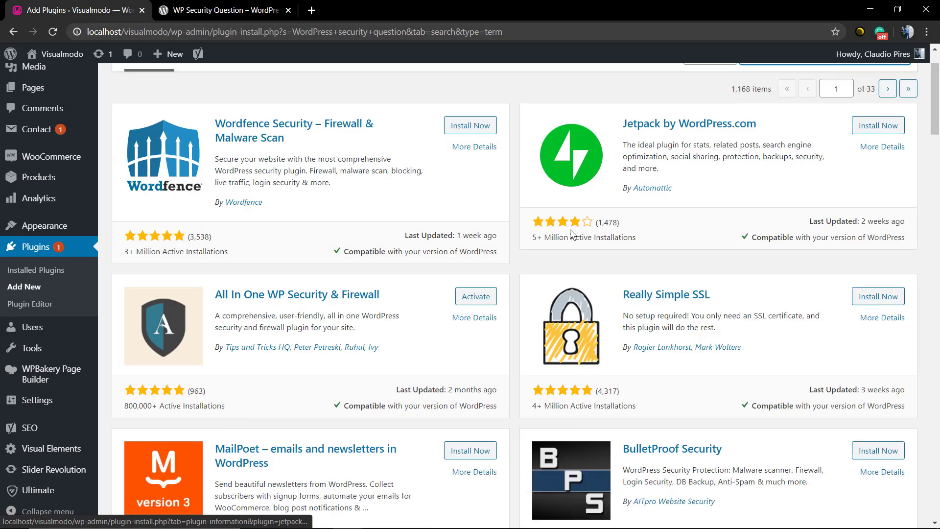
scroll(571, 234, down, 7)
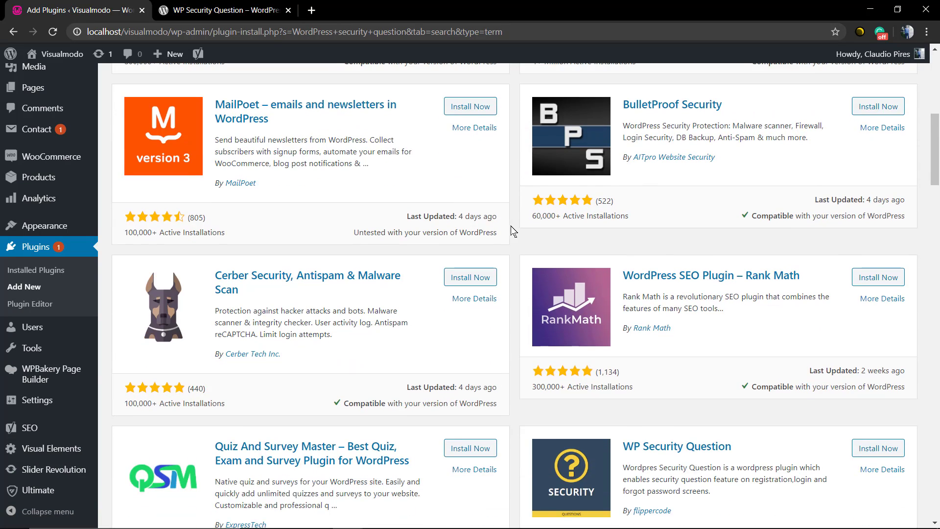
scroll(510, 225, up, 8)
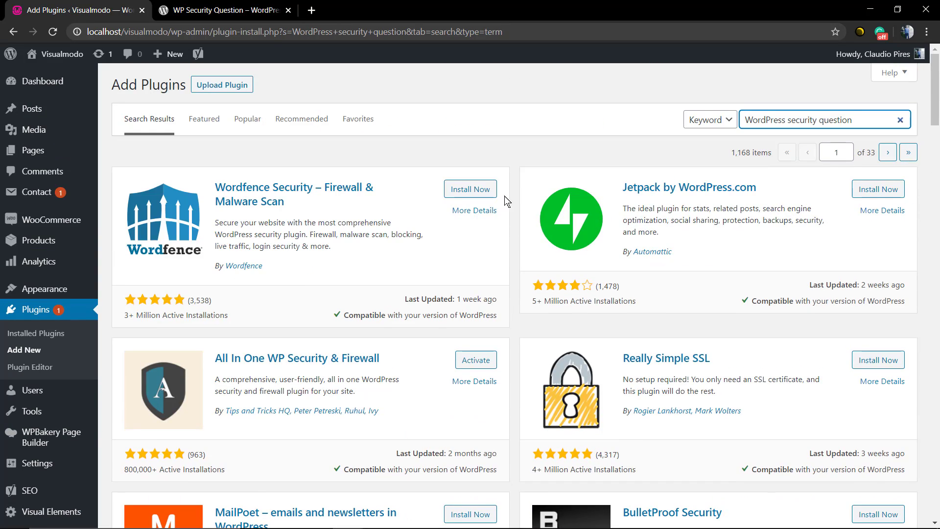
scroll(675, 153, down, 10)
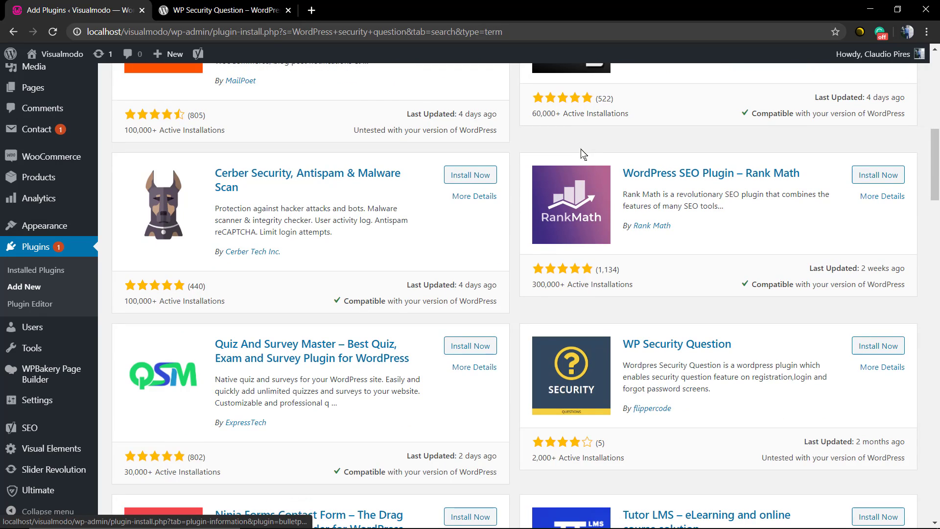
scroll(569, 158, down, 4)
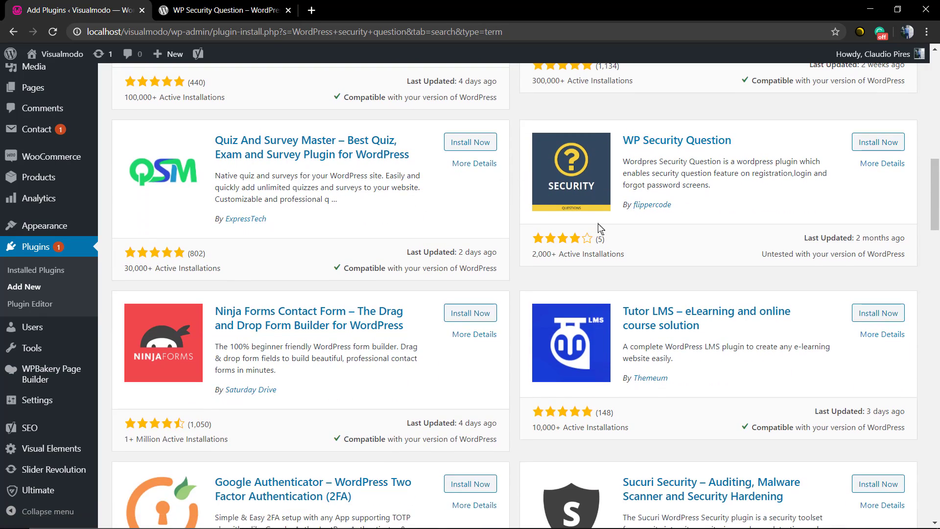
drag(642, 257, 534, 247)
click(635, 262)
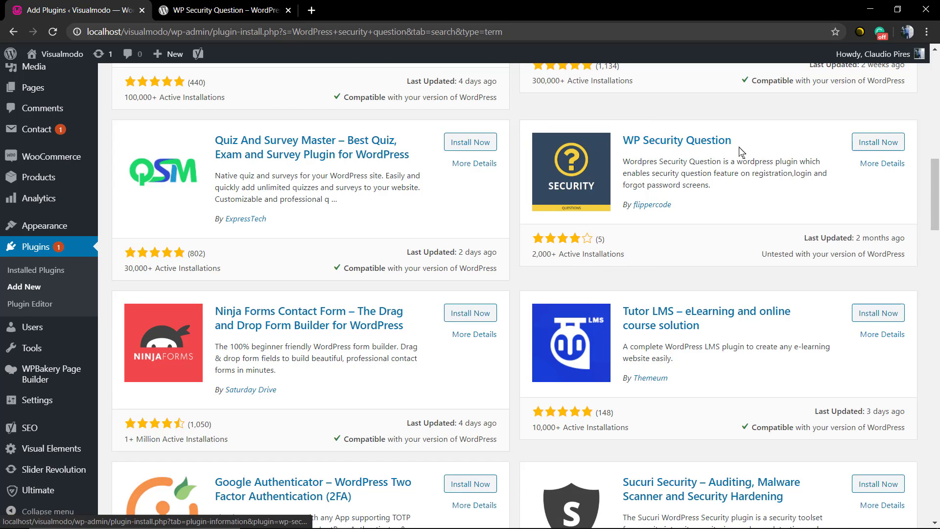
Install WP Security Question by flippercode
drag(734, 142, 622, 140)
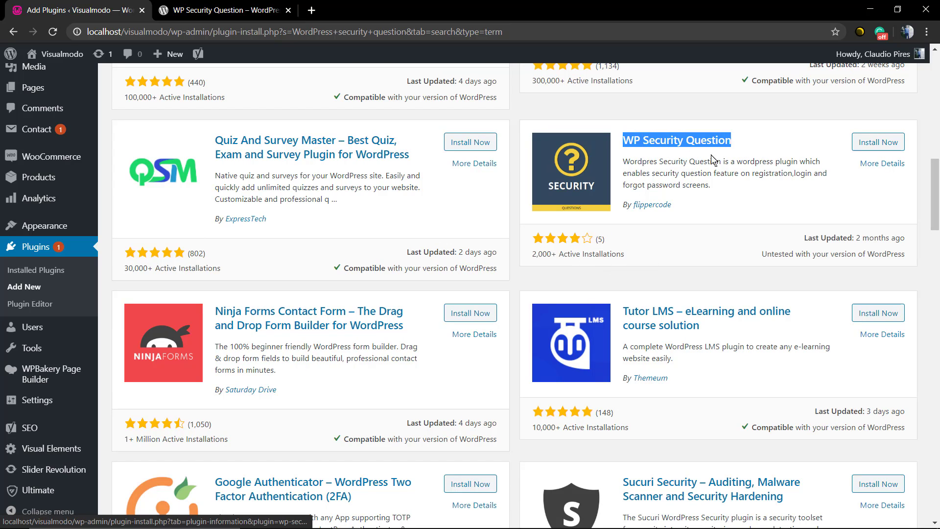
click(759, 143)
drag(673, 204, 636, 205)
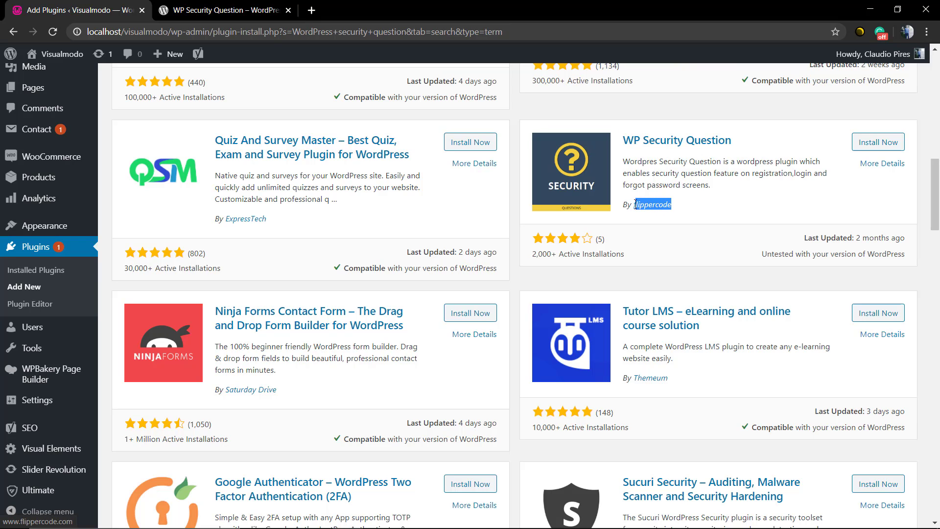
click(715, 211)
click(879, 146)
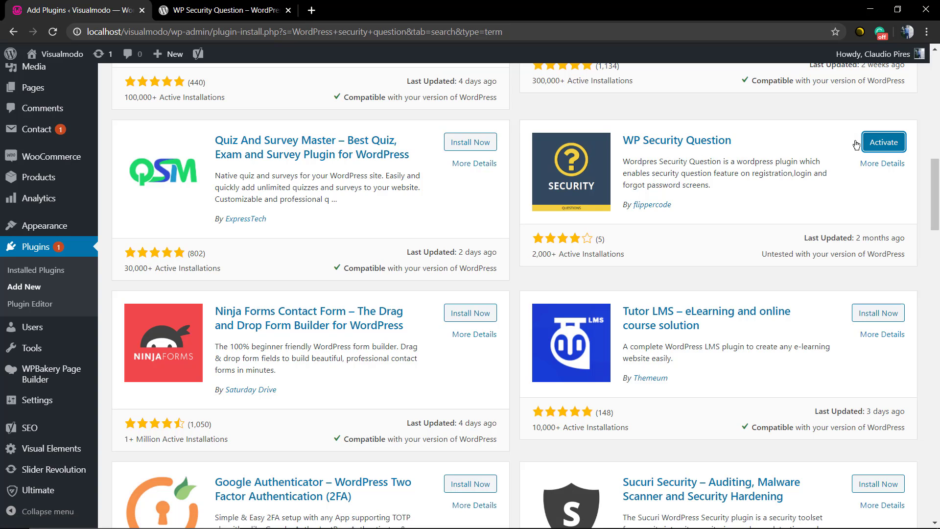
Activate the plugin and view its WP Security Questions overview page (version 1.0.4)
click(889, 154)
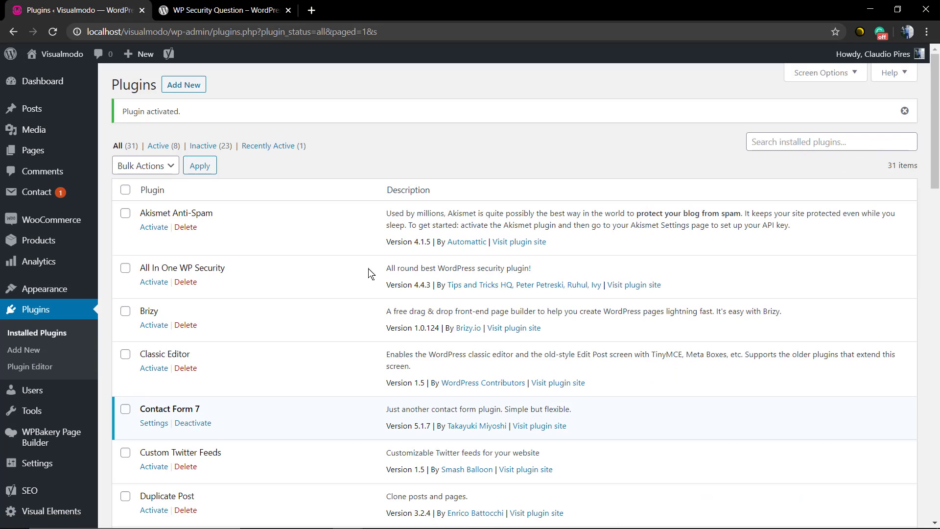
scroll(290, 267, down, 10)
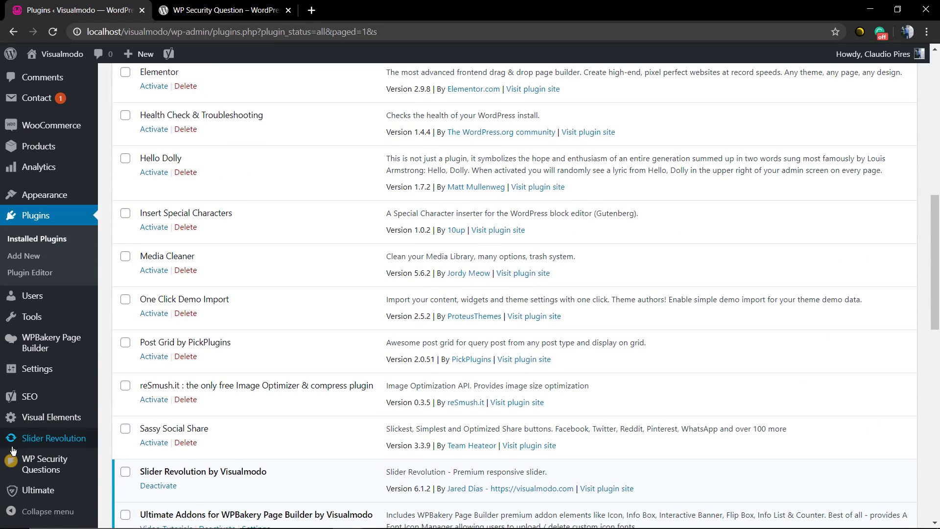
mouse_move(1, 470)
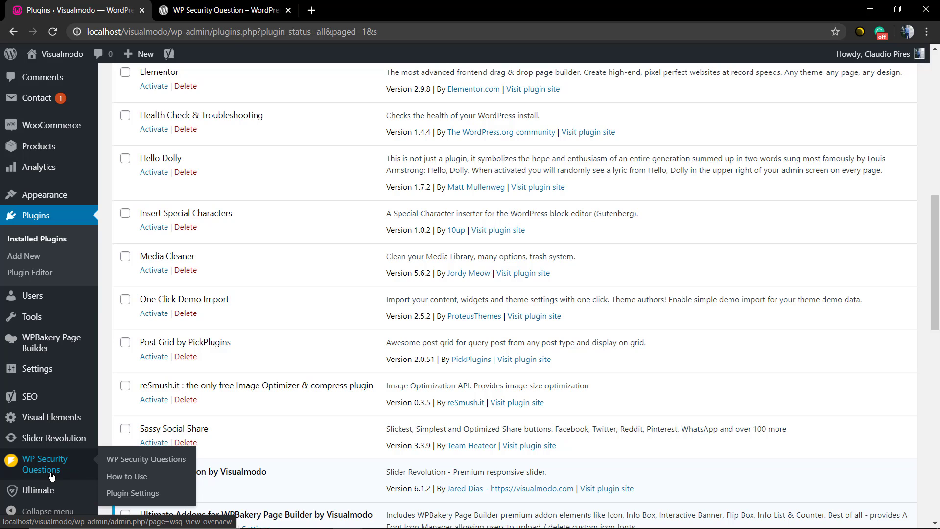
click(56, 472)
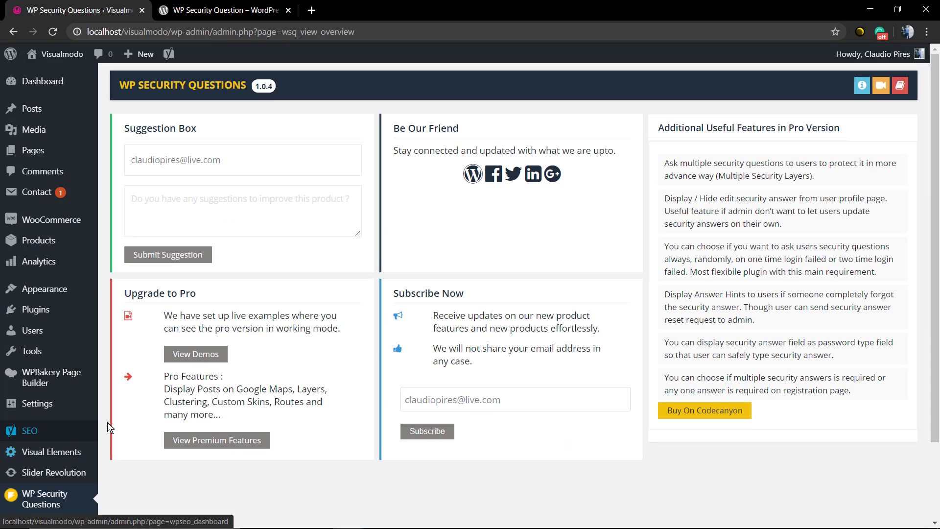
scroll(87, 441, down, 2)
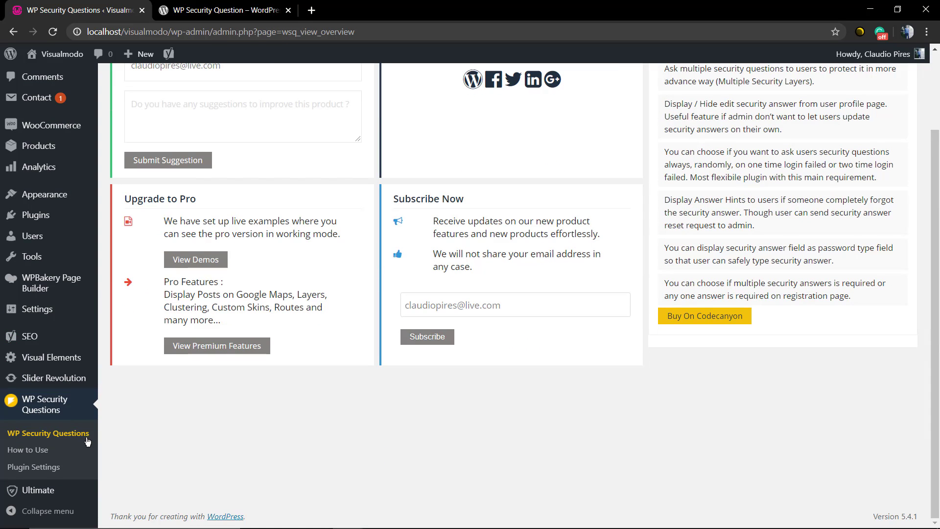
Open the plugin settings and edit the text of the retire security question
click(22, 469)
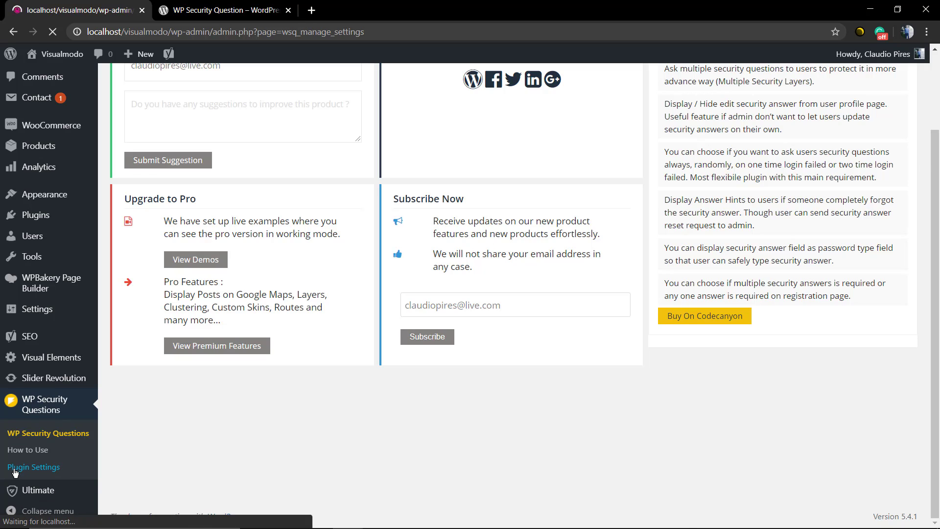
scroll(279, 314, down, 2)
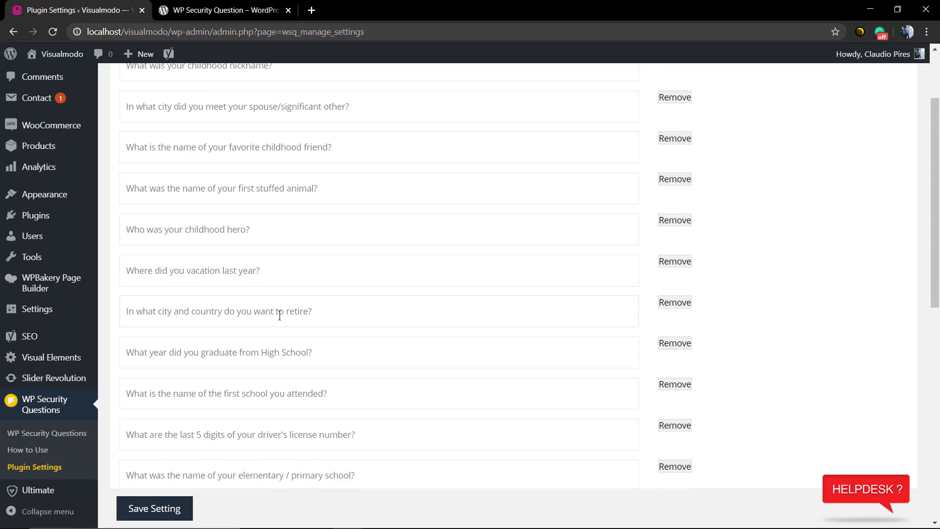
scroll(341, 294, up, 2)
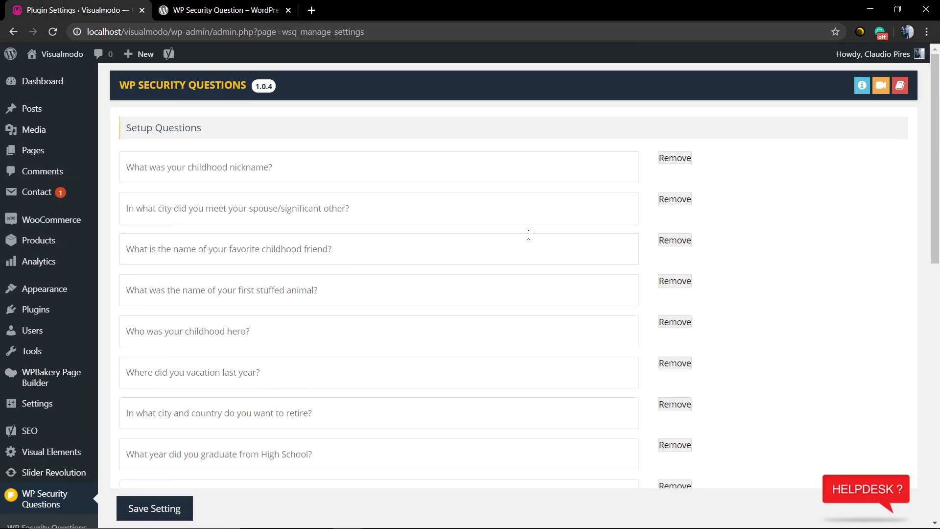
scroll(678, 206, down, 4)
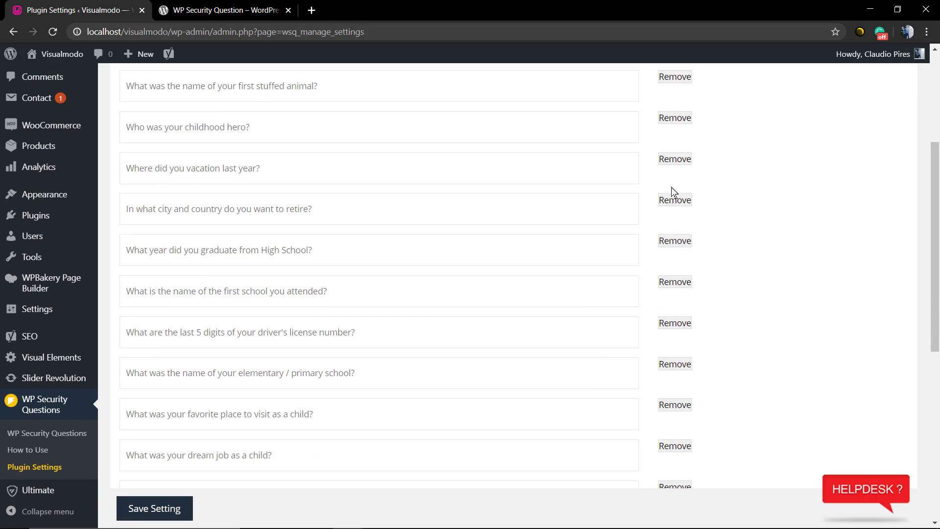
click(380, 209)
key(ctrl+a)
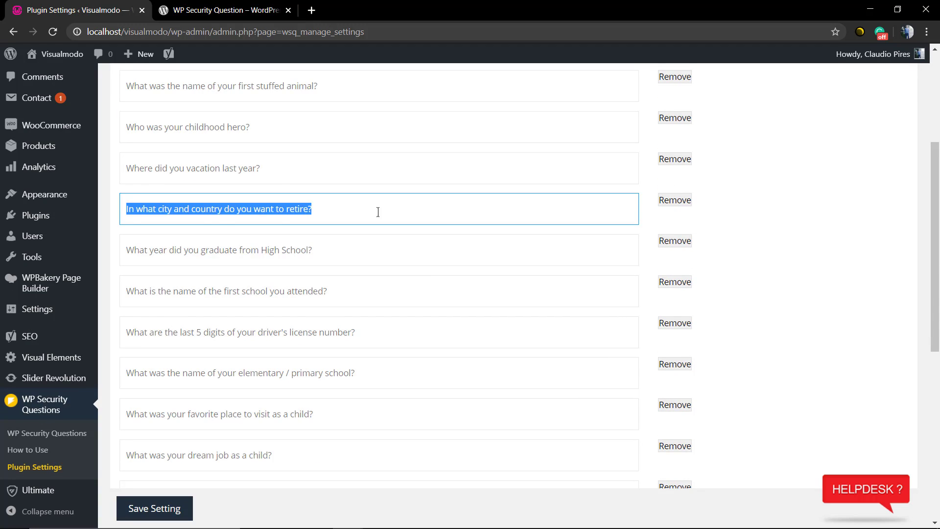
click(254, 231)
click(235, 209)
text(sss)
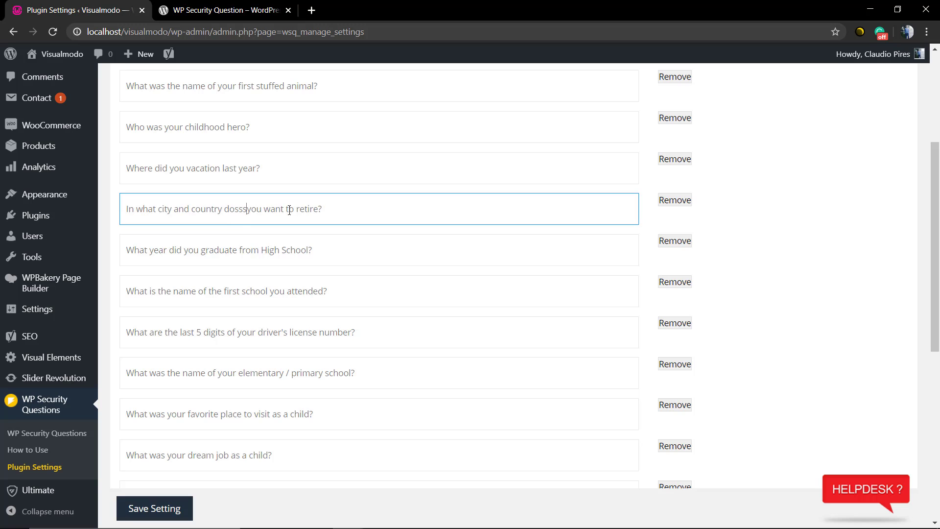
key(BackSpace)
key(BackSpace)
key(BackSpace)
click(676, 238)
Keep only Login Screen checked under Ask Security Question and save the settings
scroll(602, 237, down, 8)
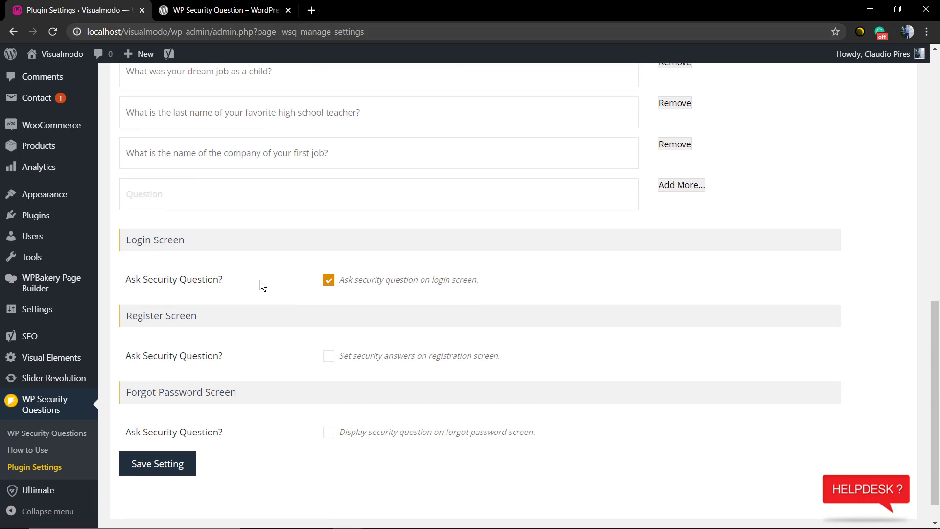
click(328, 280)
click(328, 435)
click(334, 281)
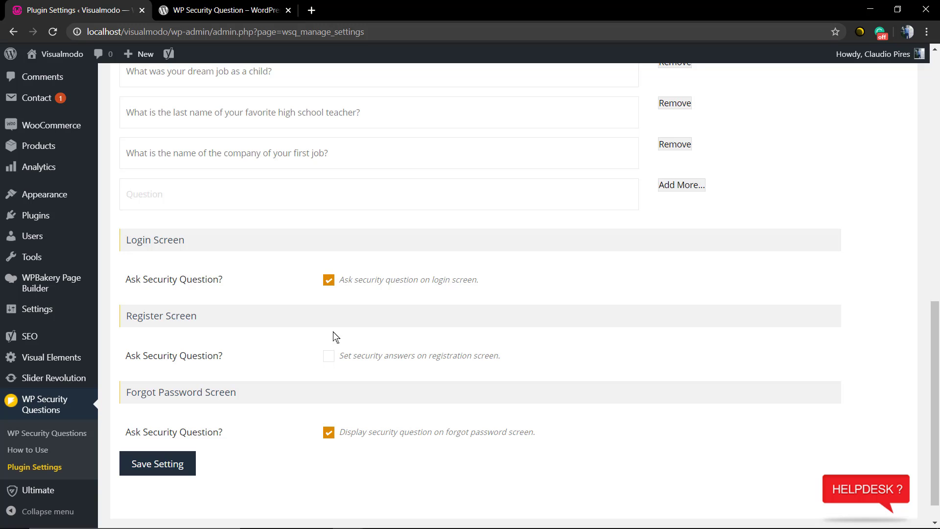
click(329, 434)
click(179, 466)
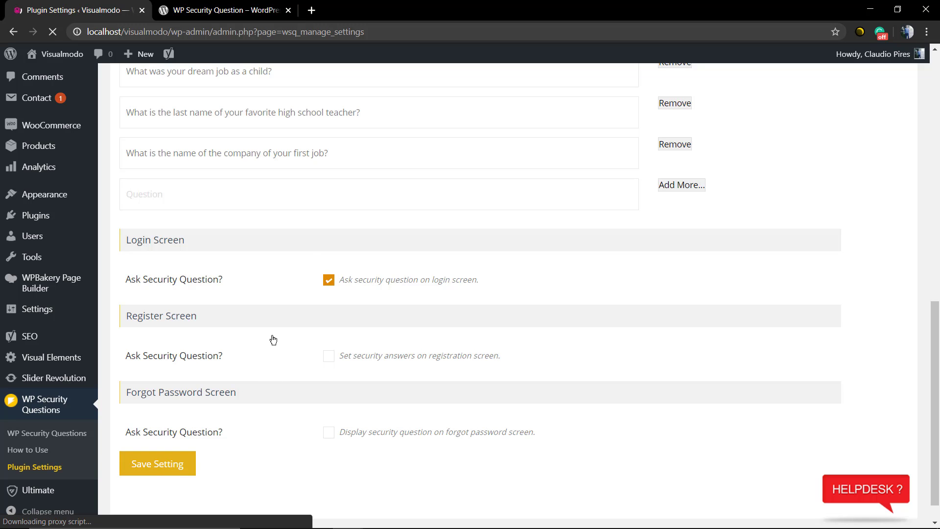
scroll(277, 319, up, 12)
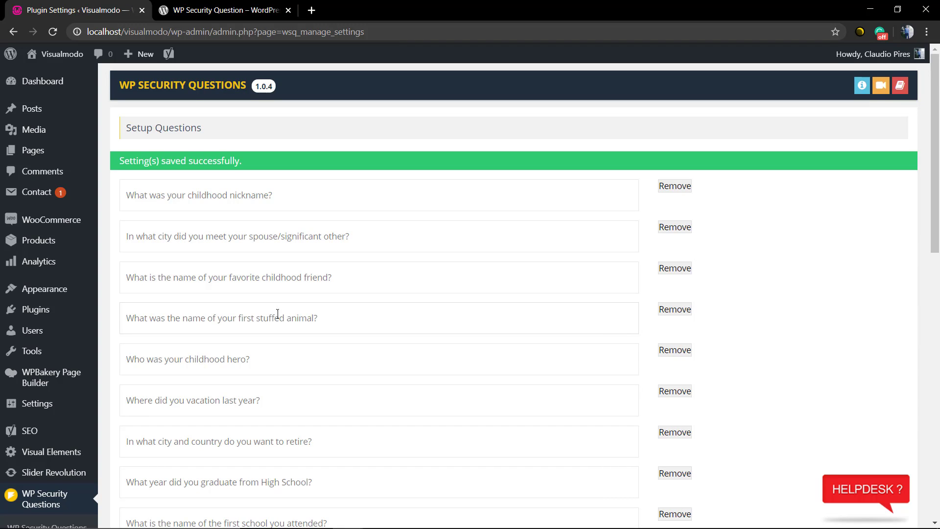
scroll(277, 315, down, 10)
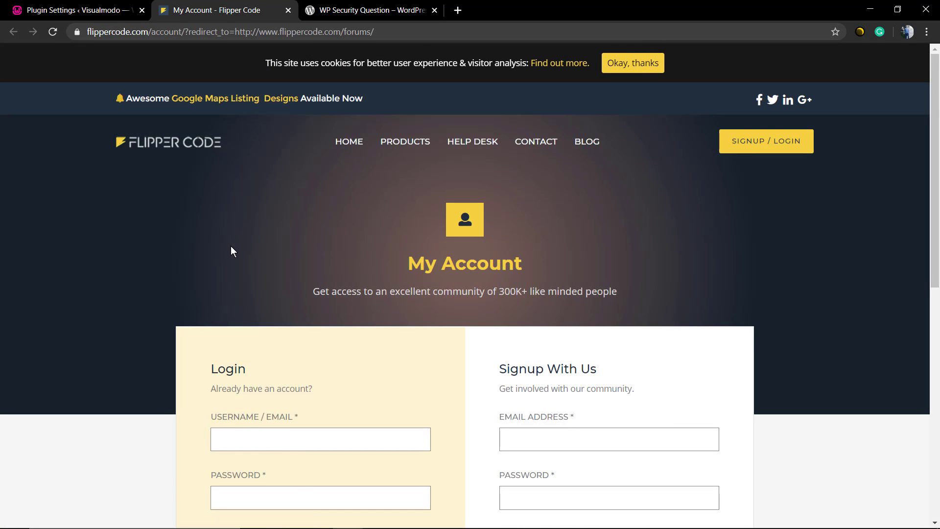
Close the Flipper Code My Account tab to return to the plugin settings
scroll(202, 251, down, 8)
scroll(202, 250, up, 8)
click(288, 10)
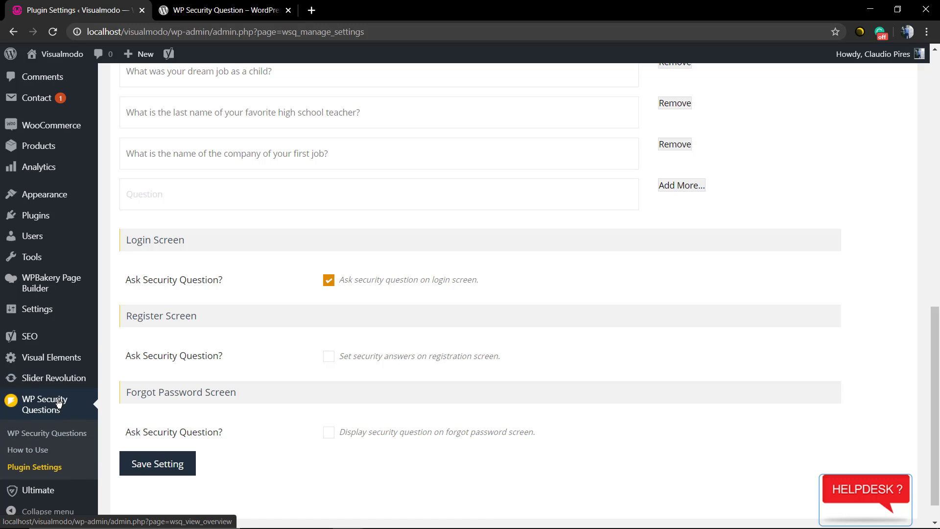
Open the administrator account's profile from the Users list
click(35, 238)
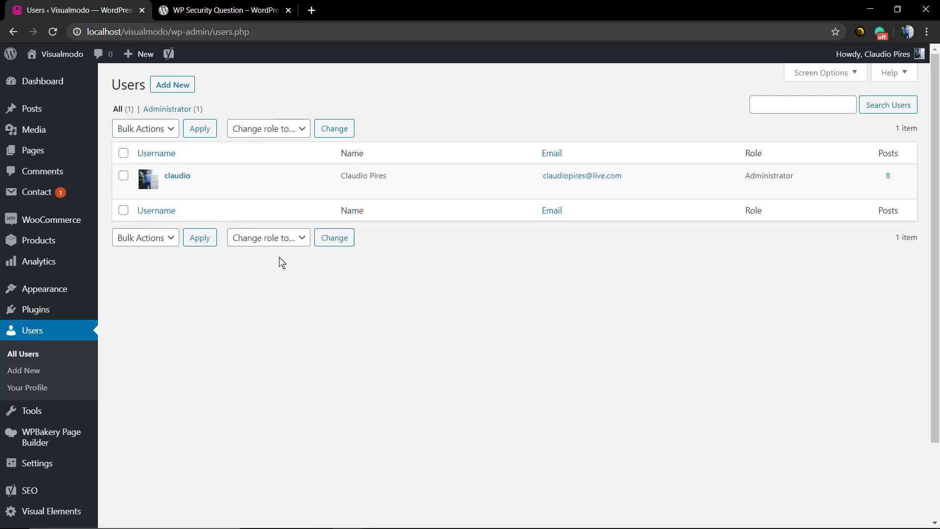
mouse_move(836, 183)
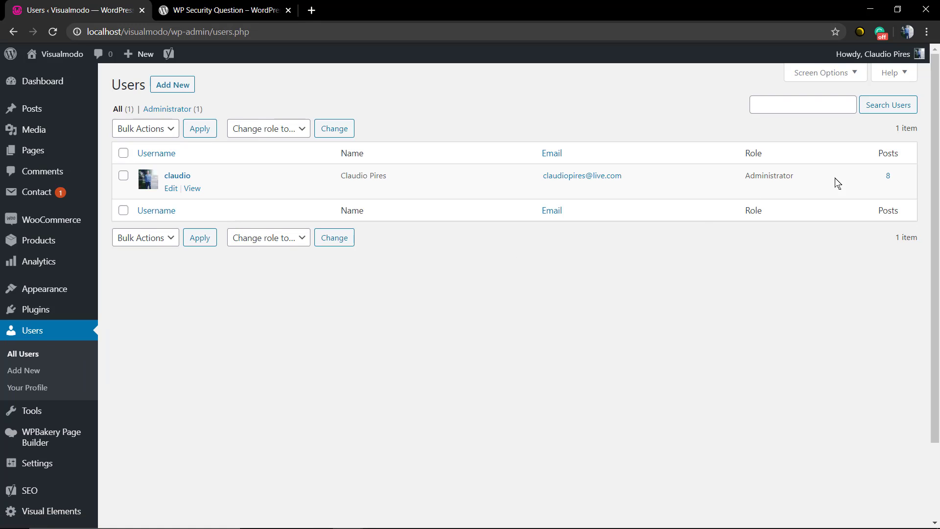
double_click(758, 179)
click(741, 179)
click(177, 176)
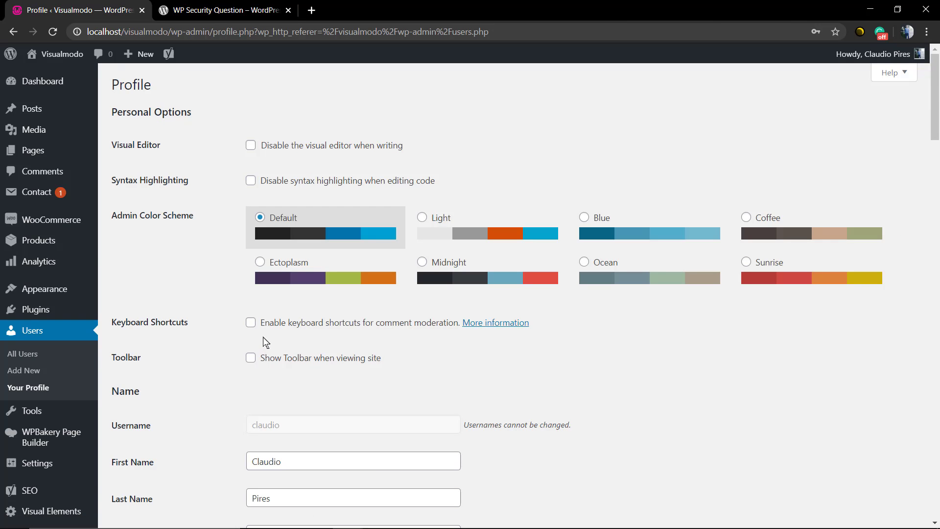
Scroll to My Security Questions and review the current question and answer
scroll(332, 340, down, 10)
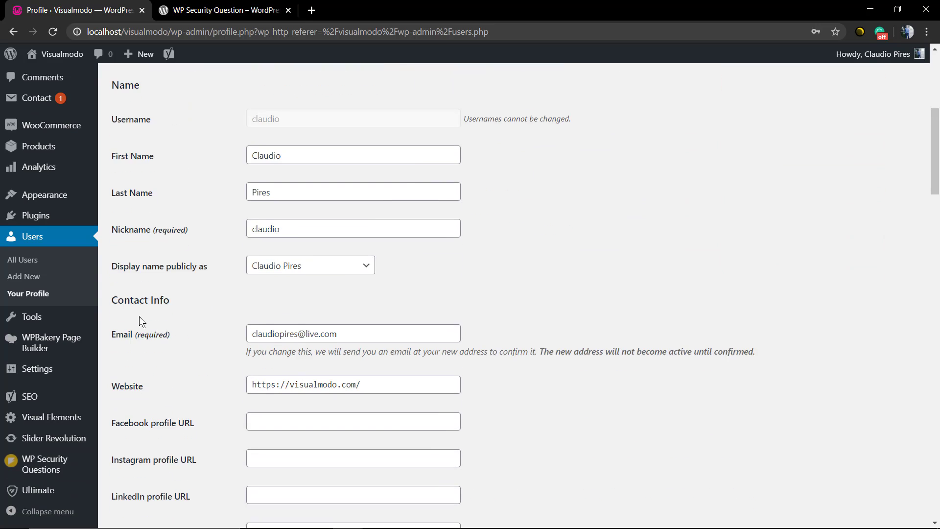
scroll(140, 317, down, 13)
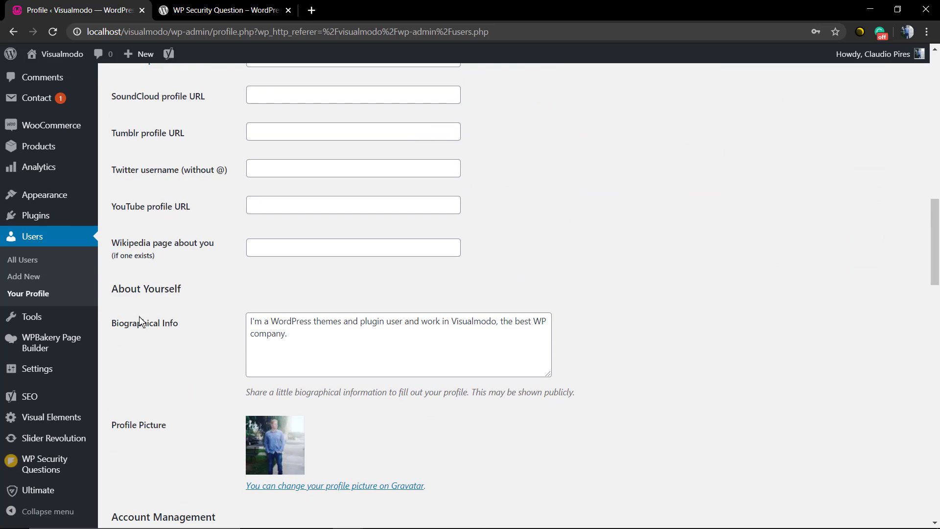
scroll(141, 320, down, 1)
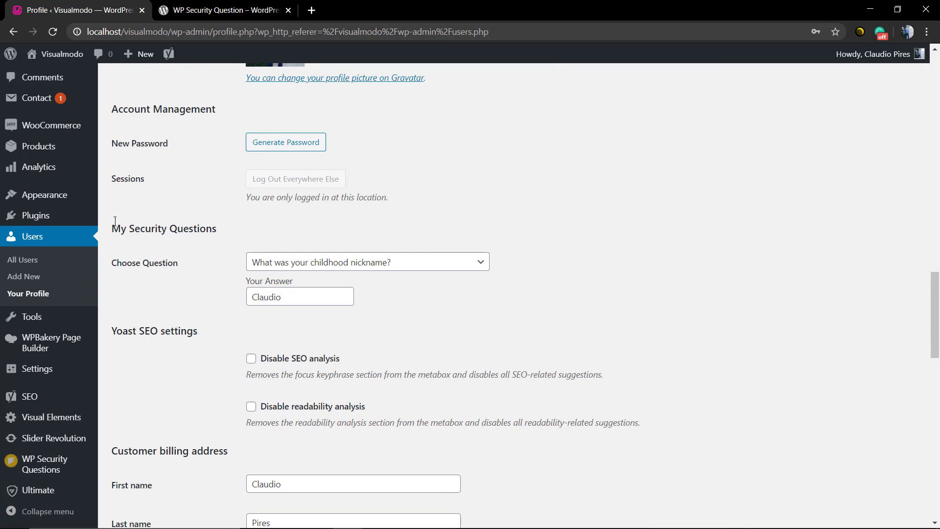
drag(111, 228, 227, 233)
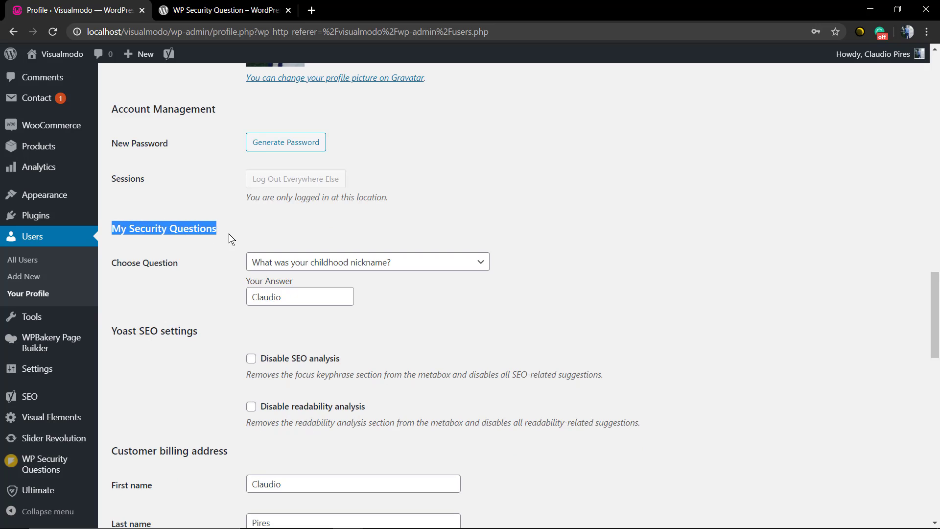
click(228, 234)
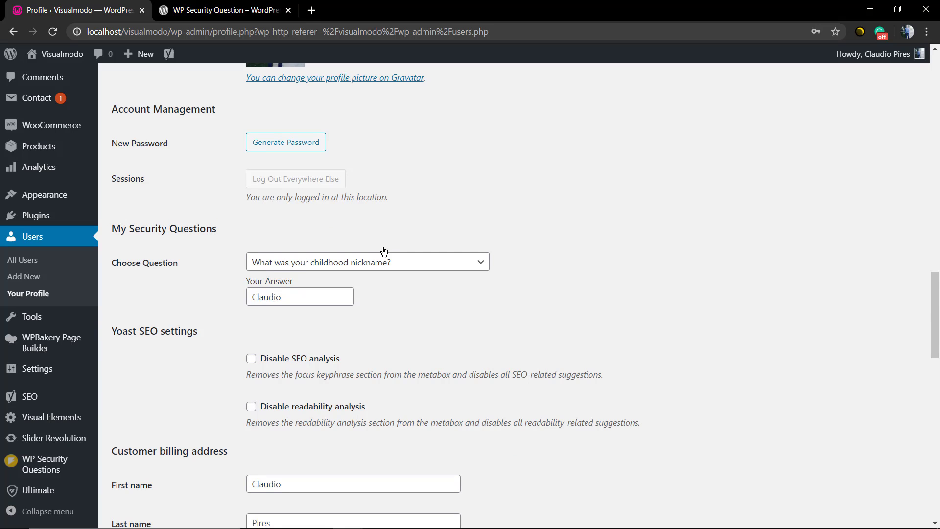
mouse_move(874, 54)
click(297, 267)
click(303, 273)
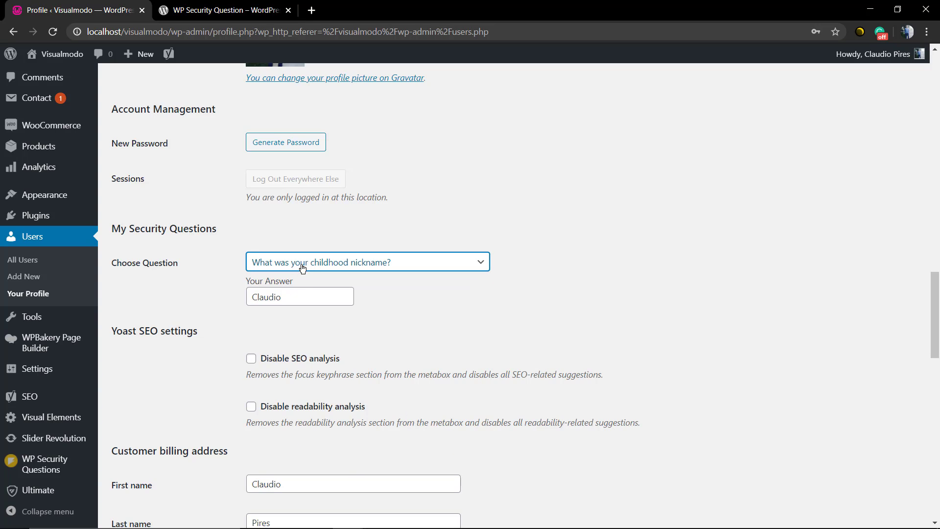
double_click(304, 292)
click(304, 293)
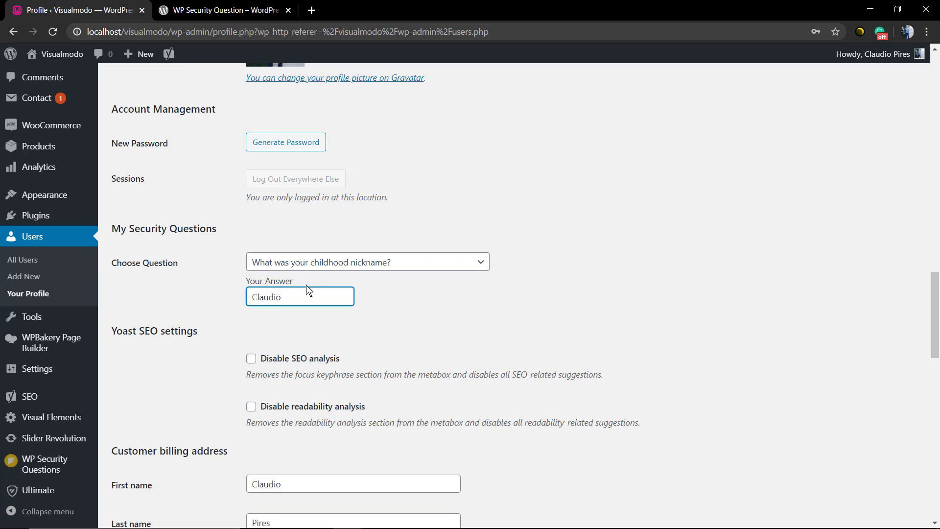
Choose 'What was your childhood nickname?', enter the answer, and update the profile
click(308, 267)
click(318, 290)
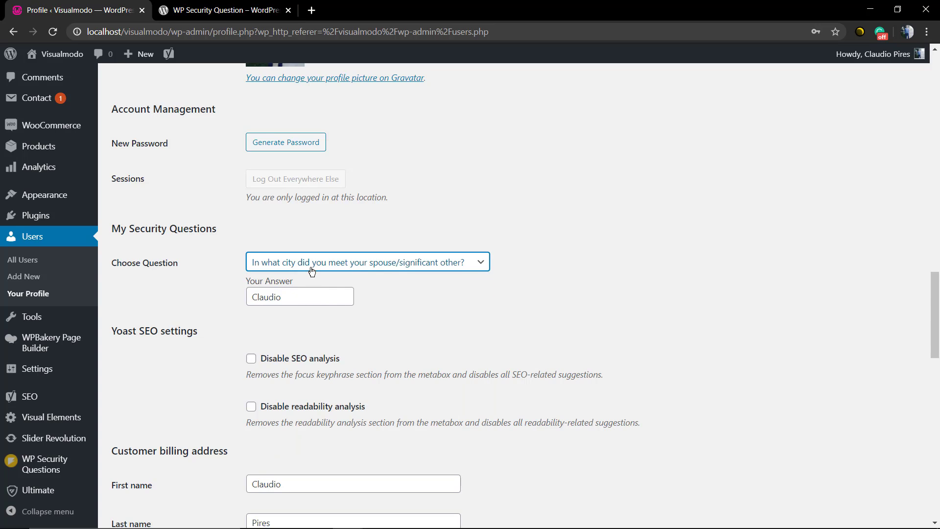
click(311, 269)
click(309, 302)
click(313, 265)
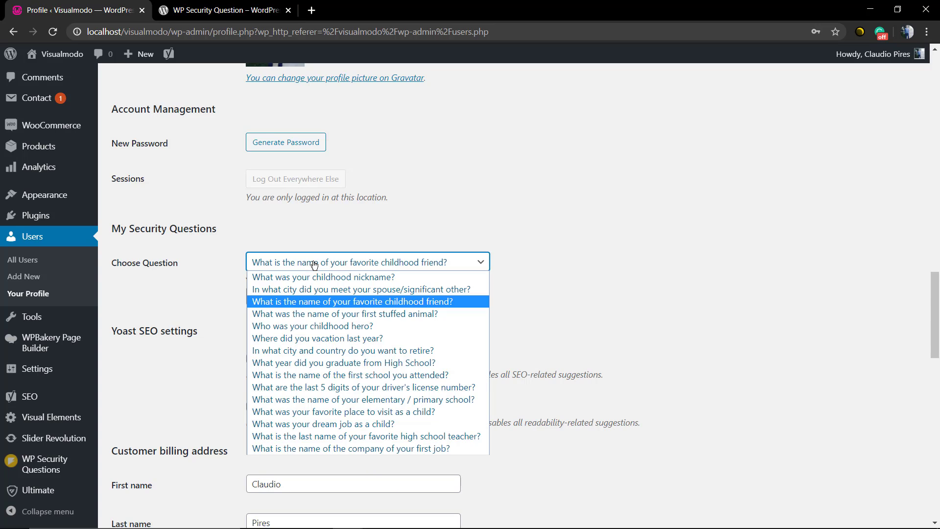
click(316, 278)
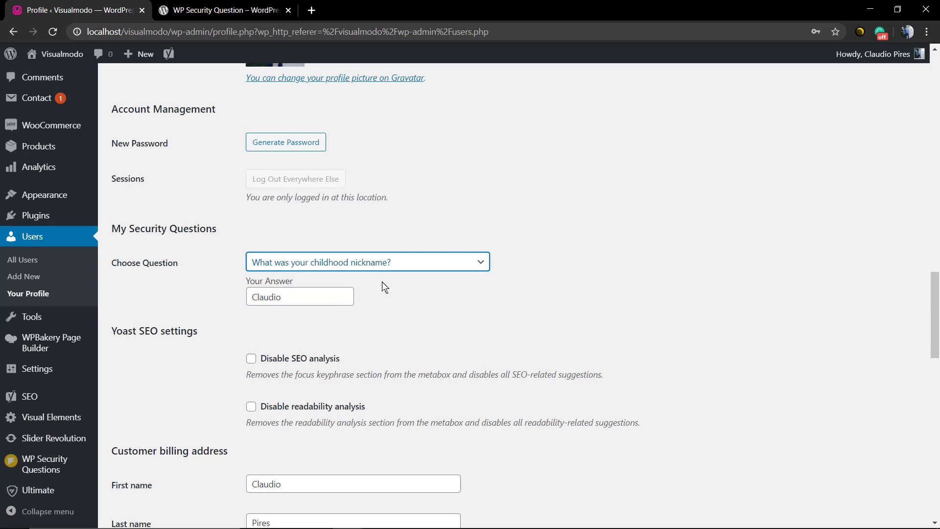
click(297, 296)
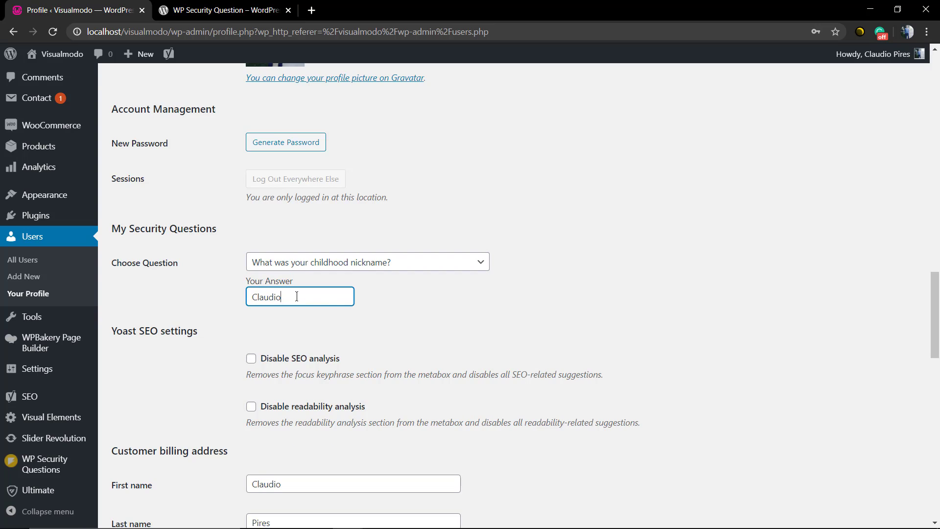
scroll(234, 309, down, 18)
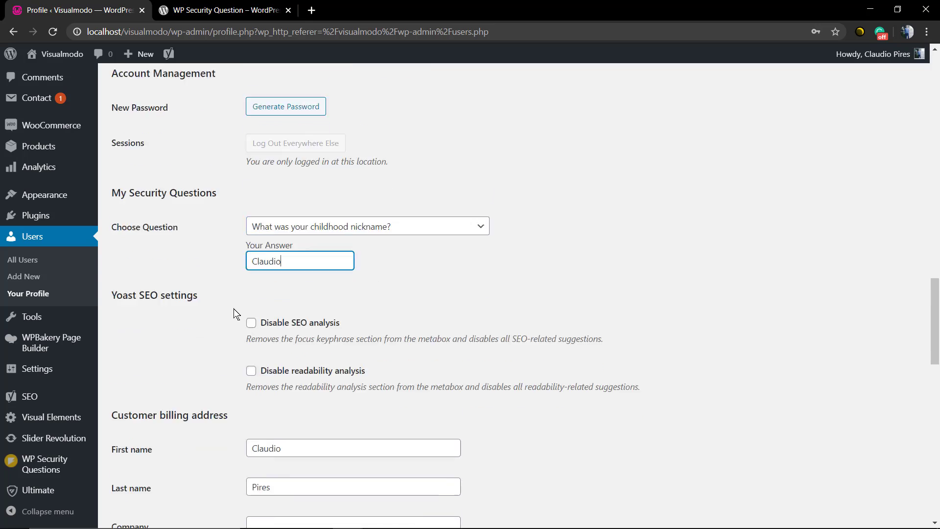
click(159, 465)
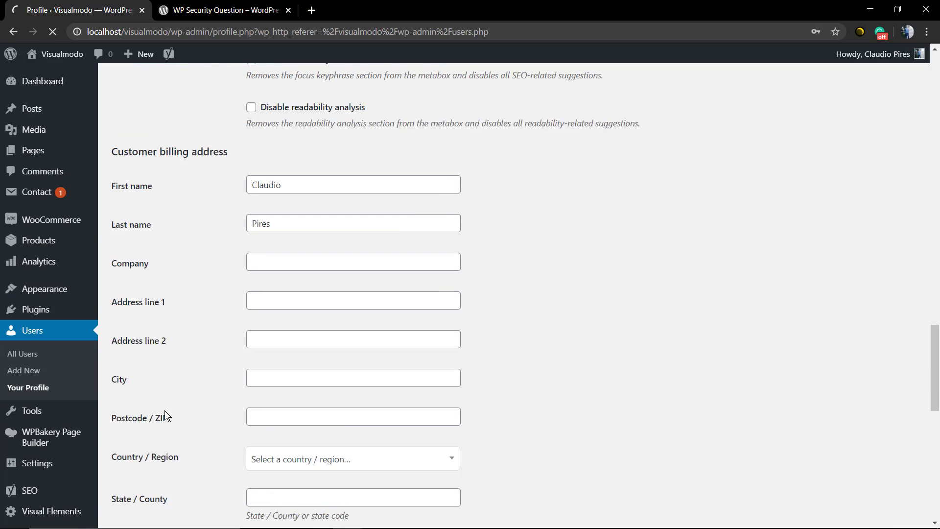
scroll(165, 408, up, 20)
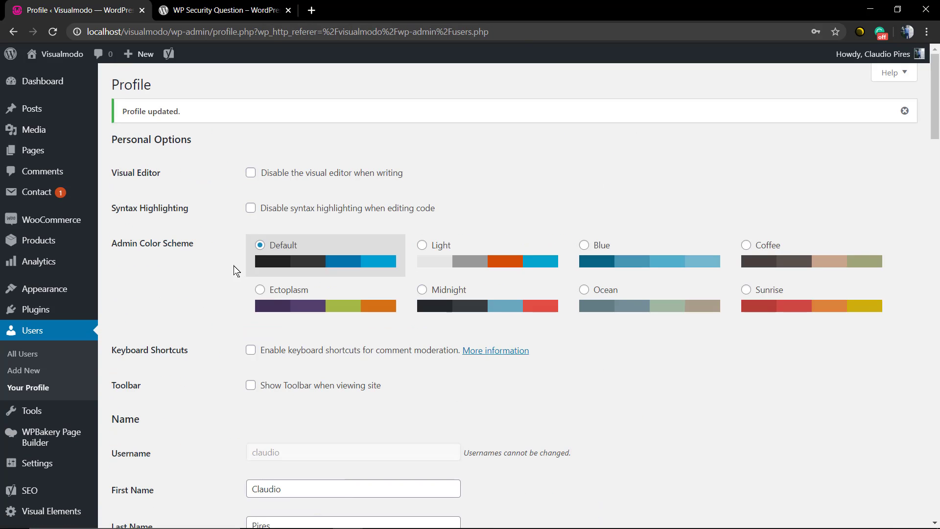
Log out, then try logging in without a security answer and see it rejected
mouse_move(876, 54)
click(823, 129)
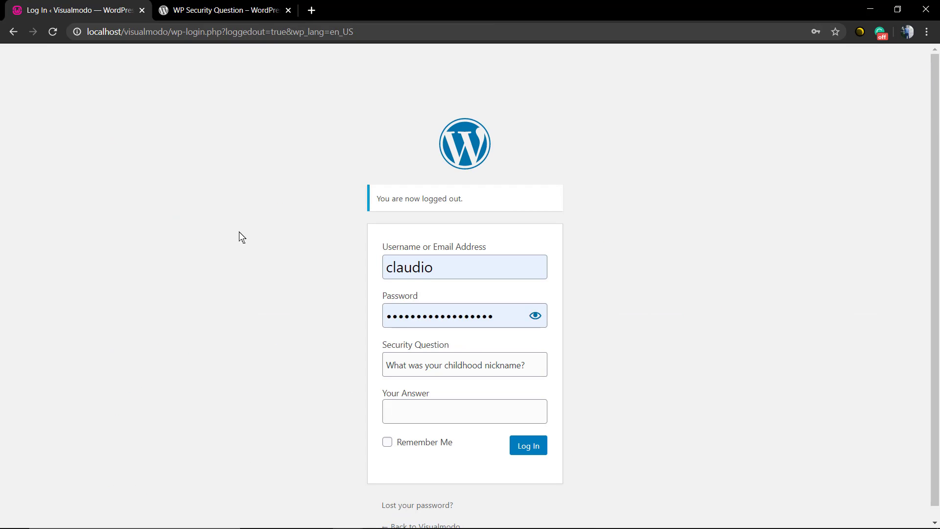
scroll(240, 233, down, 1)
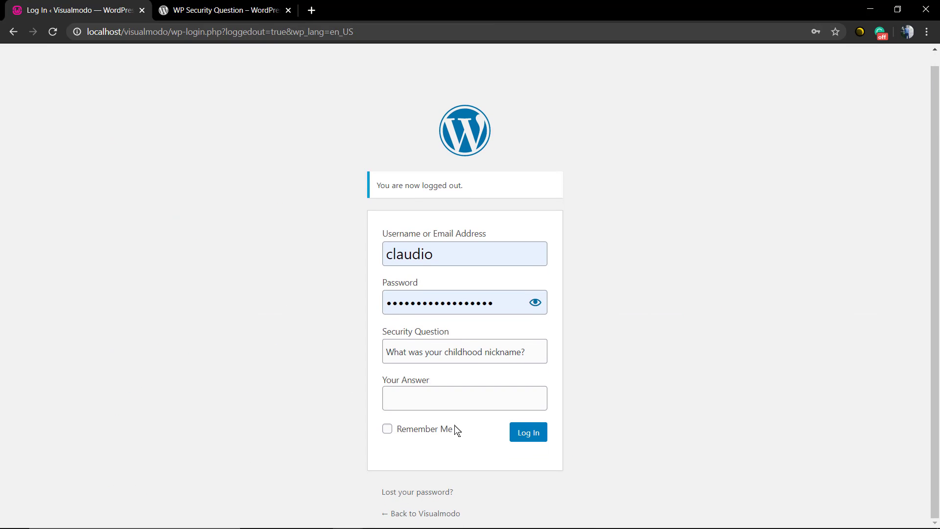
click(533, 438)
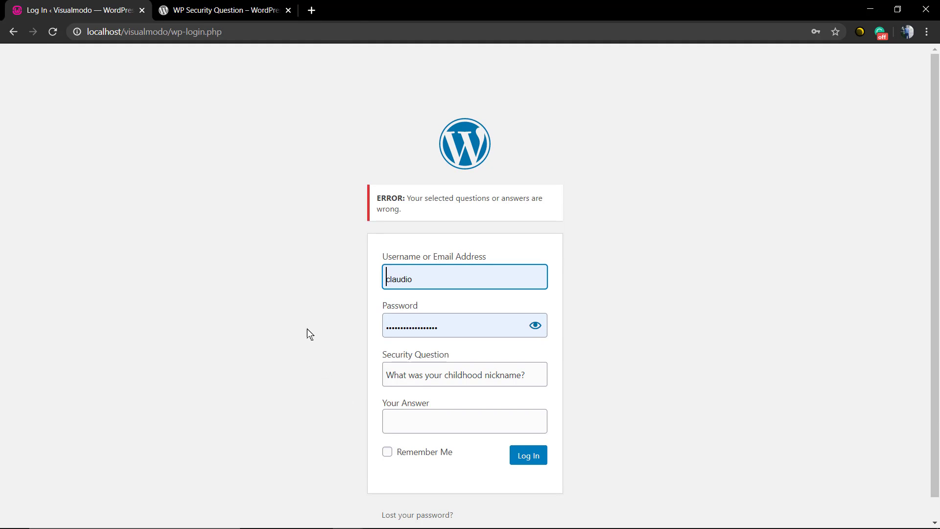
triple_click(466, 197)
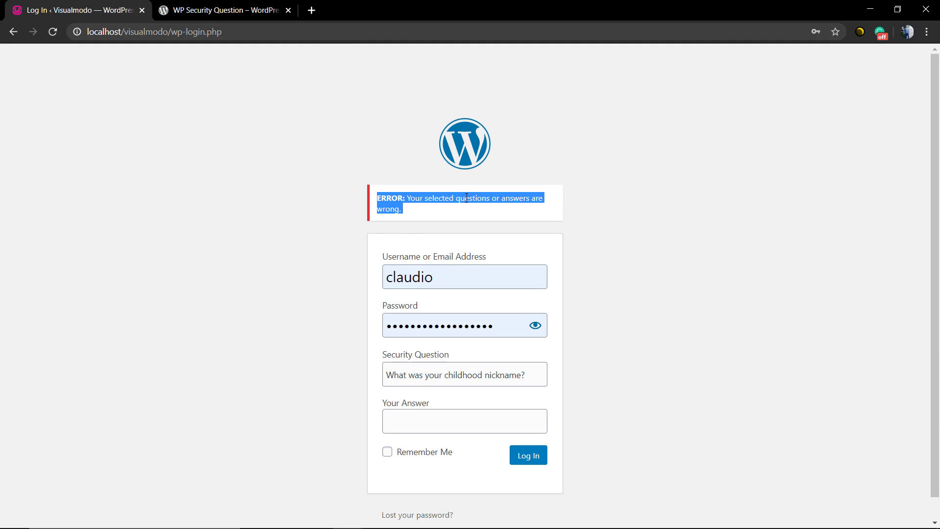
click(466, 198)
Keep the childhood nickname question, fill in the saved answer, and log in again
scroll(343, 264, down, 1)
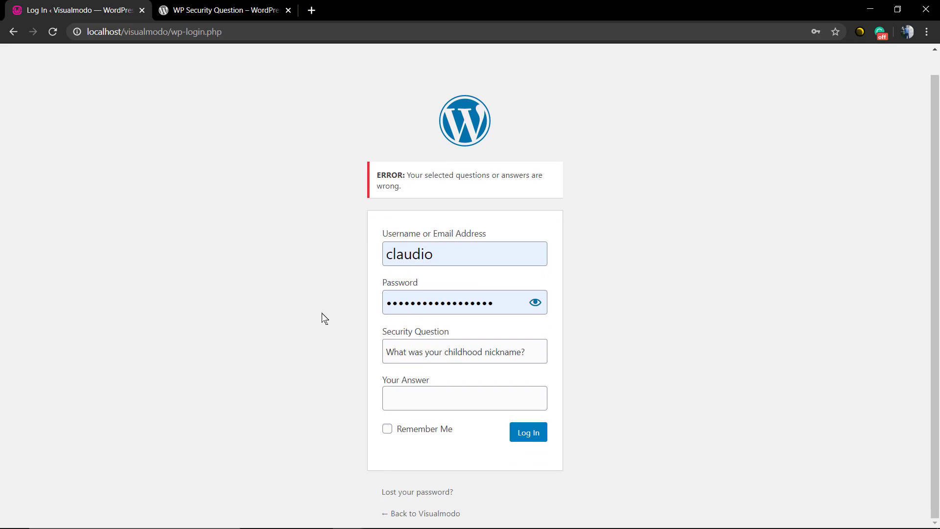
click(426, 352)
click(426, 352)
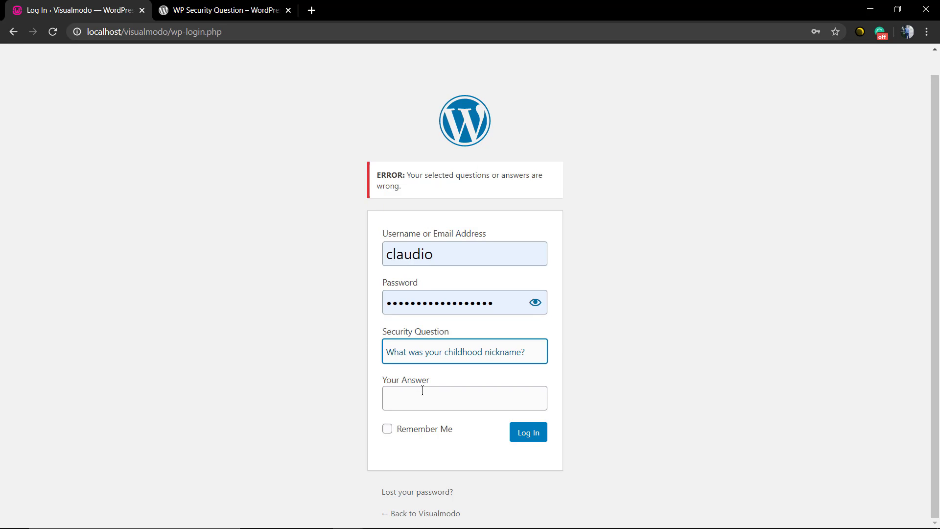
click(421, 398)
click(422, 420)
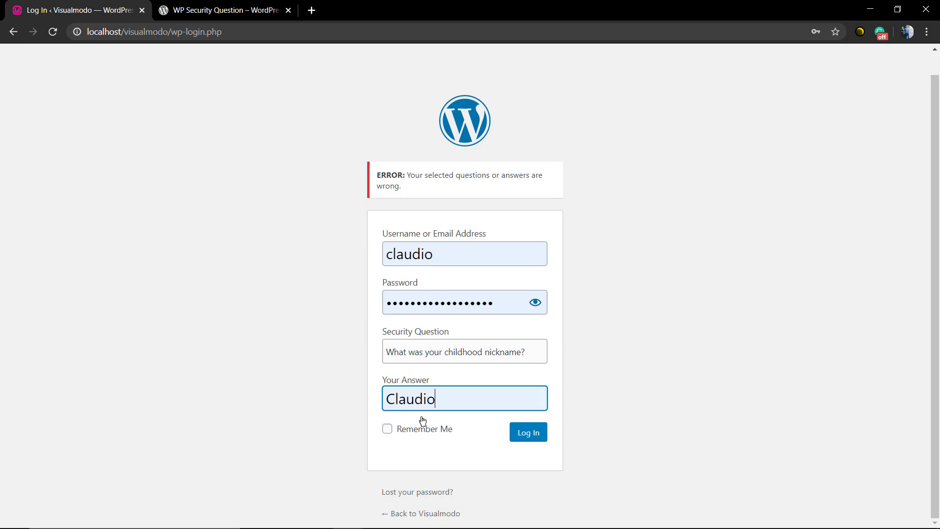
click(520, 436)
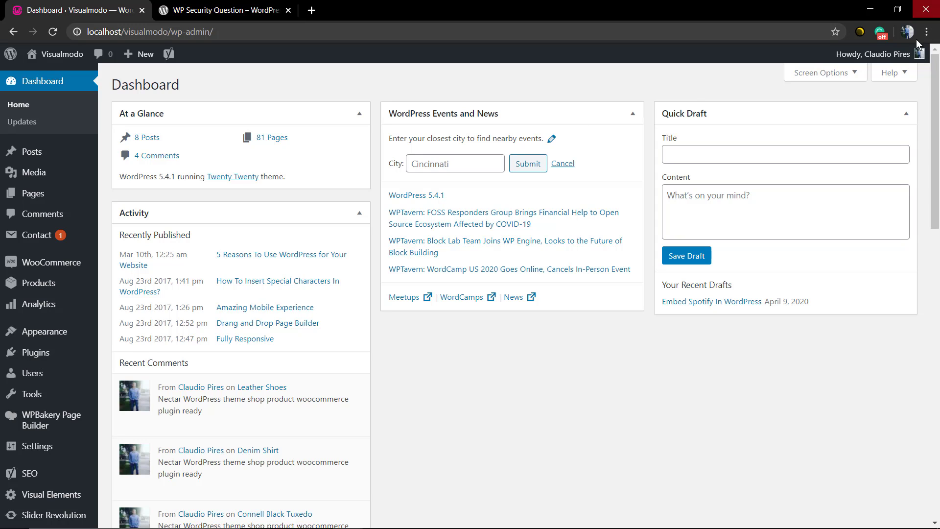
Log the administrator out again from the Howdy menu
mouse_move(918, 52)
click(848, 128)
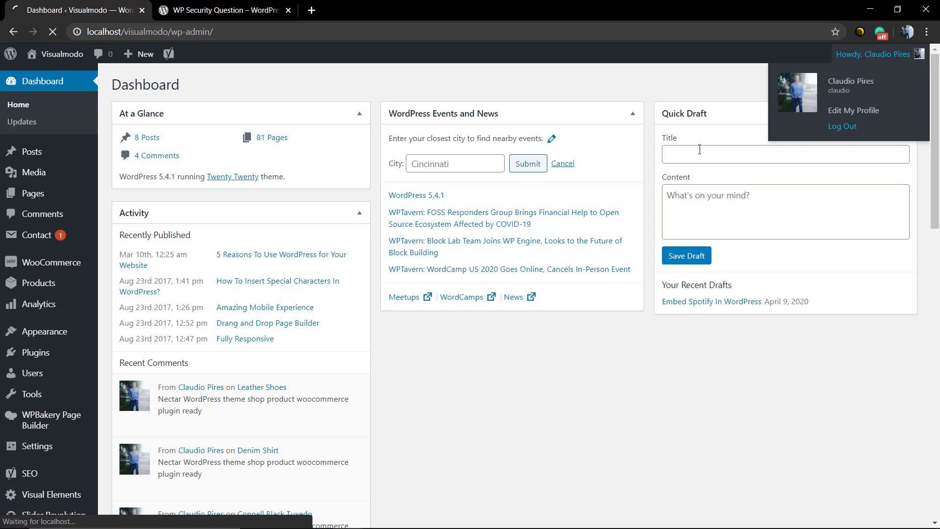